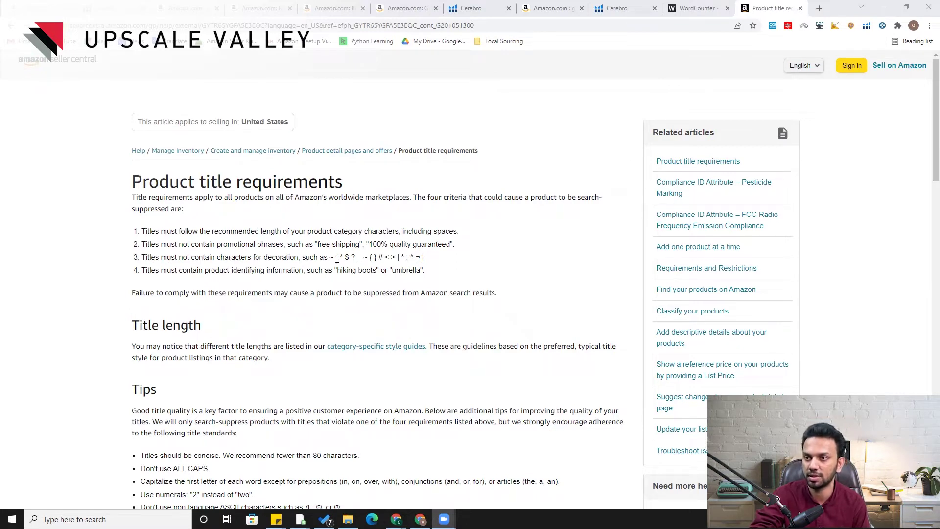
# Review the product title requirements, highlighting the banned decoration characters, promotional phrases, title length recommendation and ALL CAPS rule.
pyautogui.moveTo(395, 257); pyautogui.dragTo(416, 257)
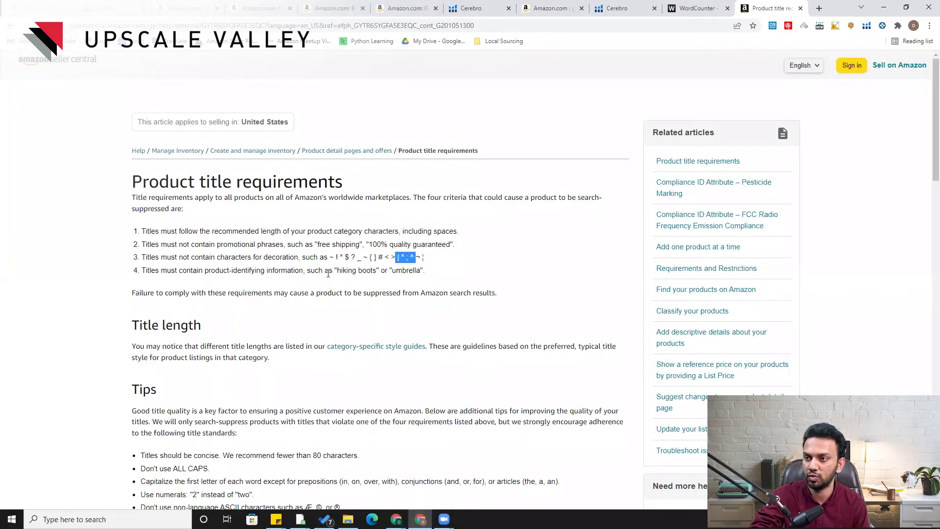
pyautogui.click(398, 258)
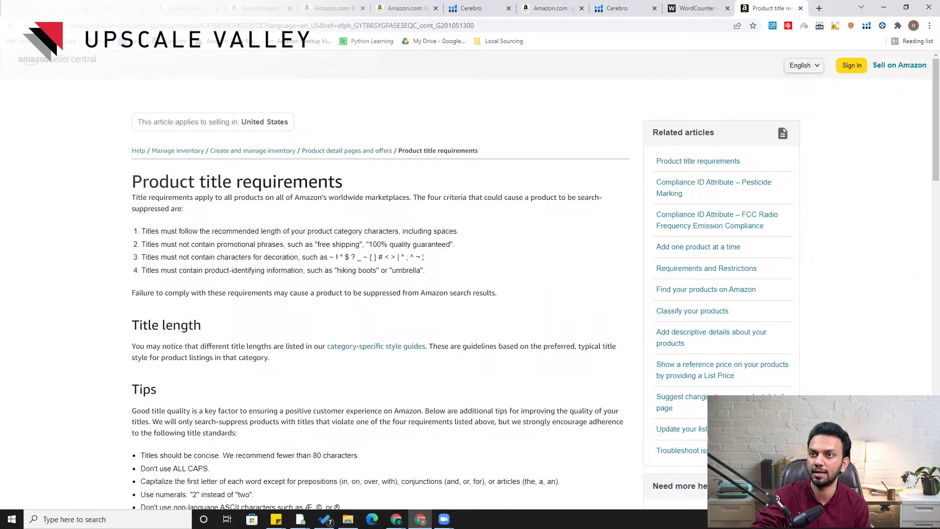
pyautogui.hotkey('ctrl', '1')
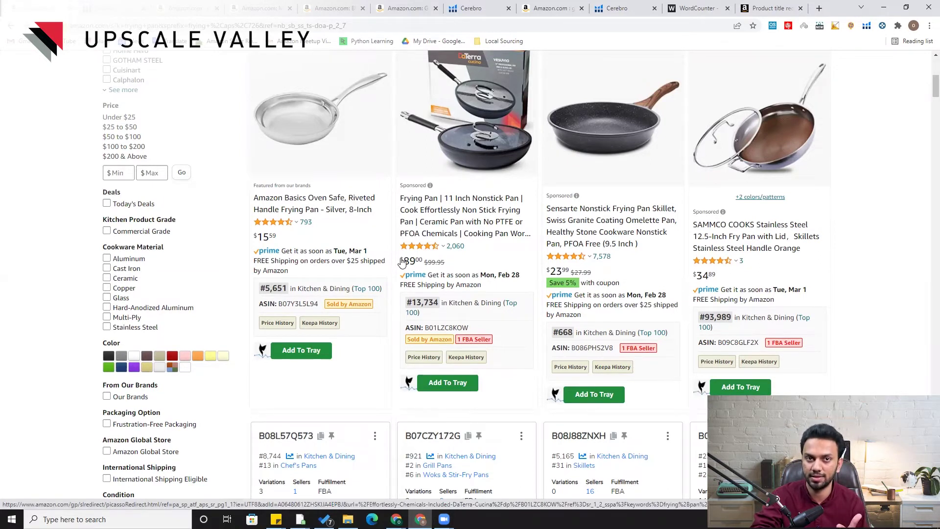
pyautogui.hotkey('ctrl', '9')
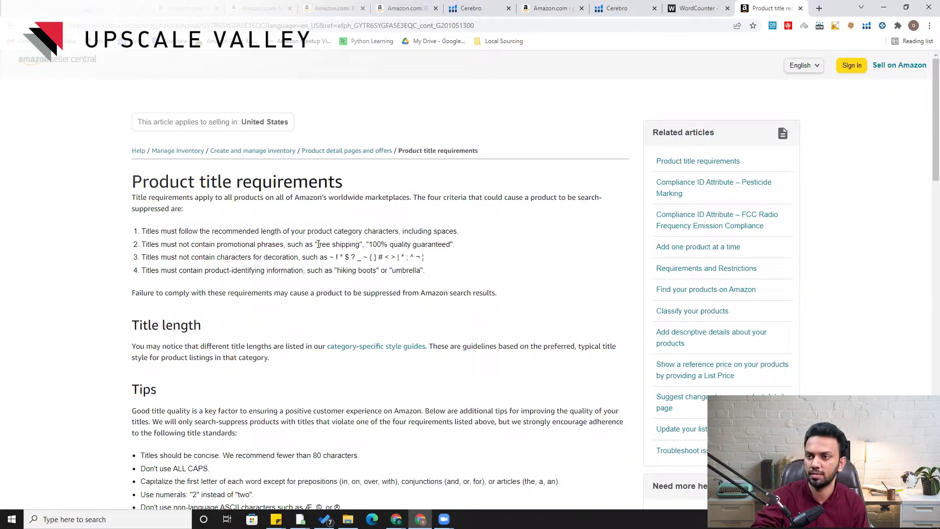
pyautogui.moveTo(315, 244); pyautogui.dragTo(480, 247)
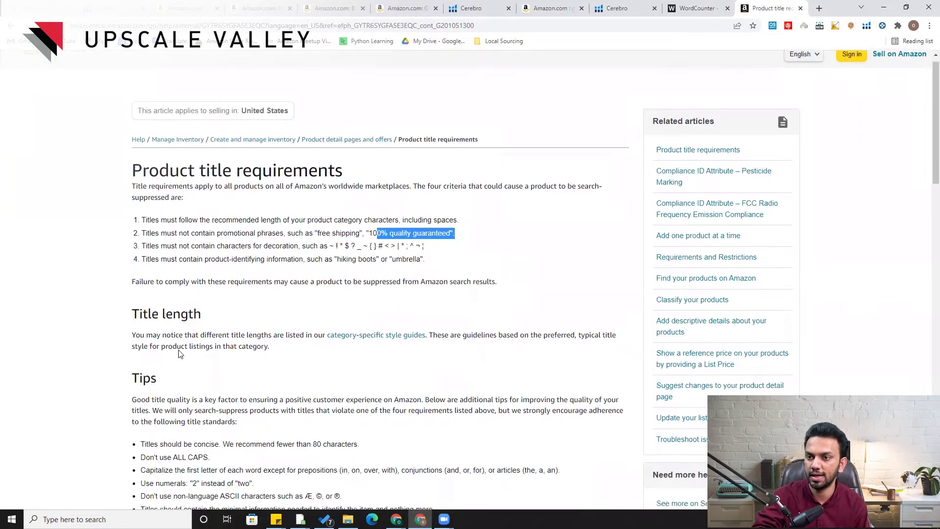
pyautogui.scroll(-1, 169, 347)
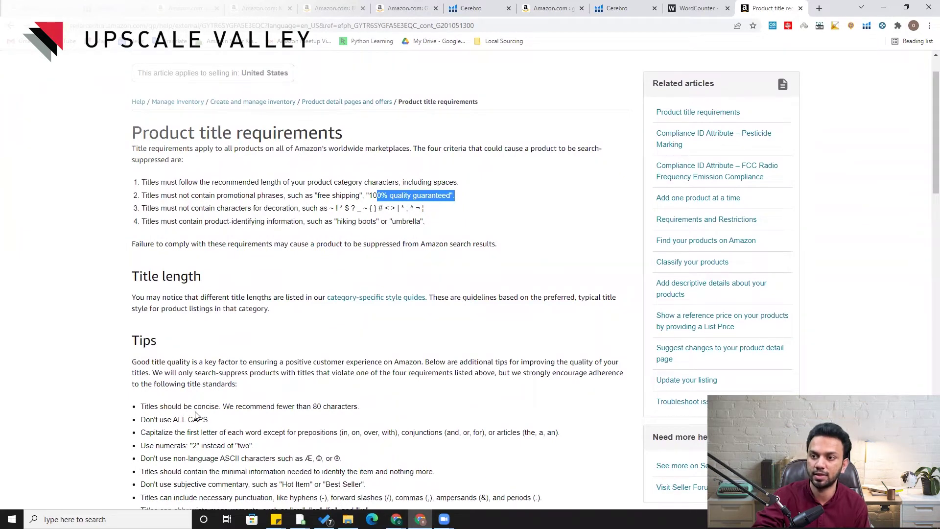
pyautogui.moveTo(145, 407); pyautogui.dragTo(359, 408)
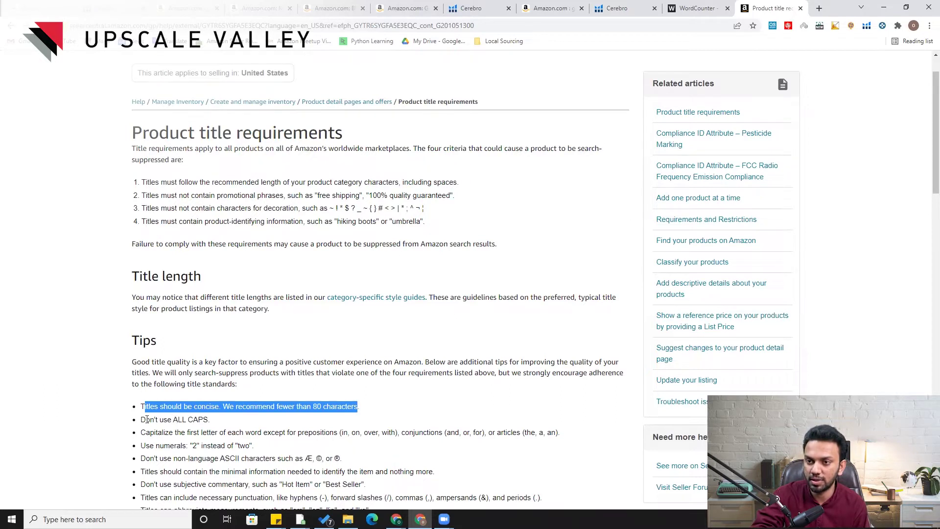
pyautogui.moveTo(141, 420); pyautogui.dragTo(215, 423)
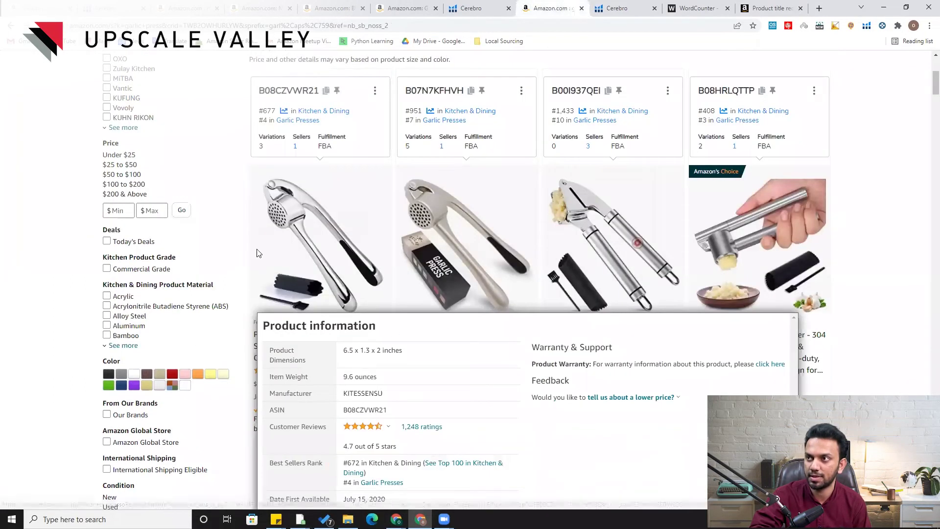
# Examine the garlic press keyword list in Cerebro, reading the keyword phrases and their search volumes.
pyautogui.click(627, 7)
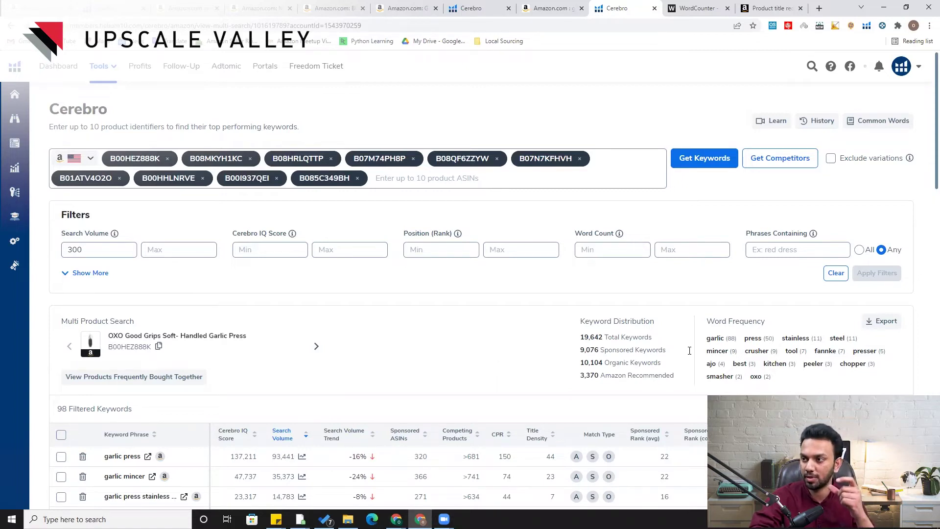
pyautogui.scroll(-3, 148, 458)
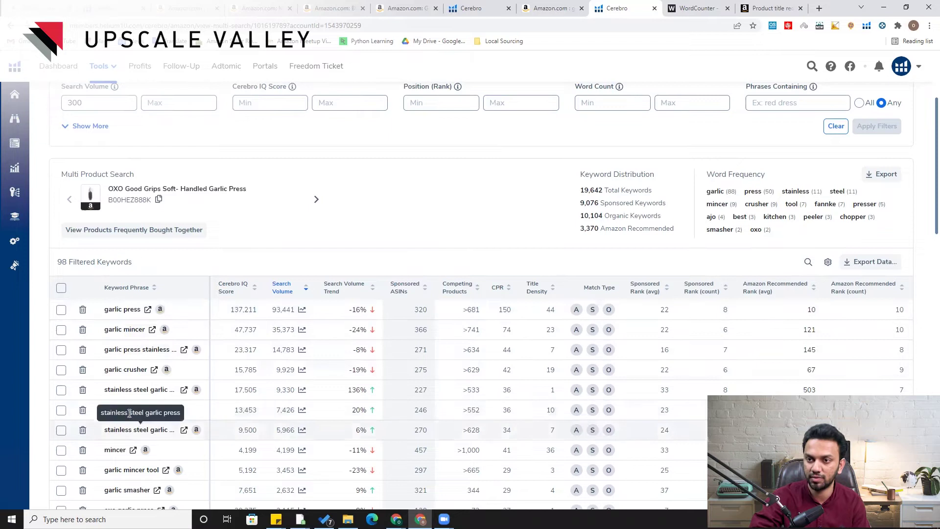
pyautogui.scroll(-1, 107, 454)
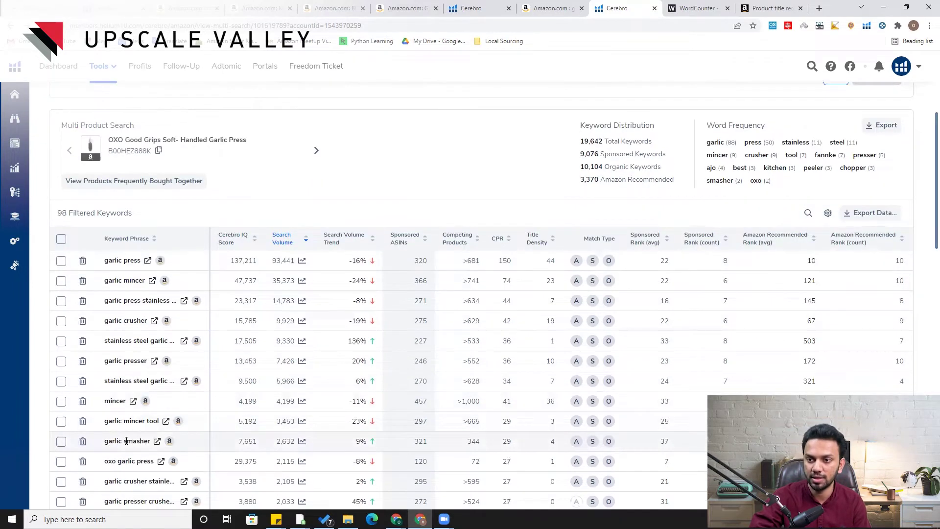
pyautogui.scroll(-1, 141, 454)
pyautogui.scroll(-1, 141, 454)
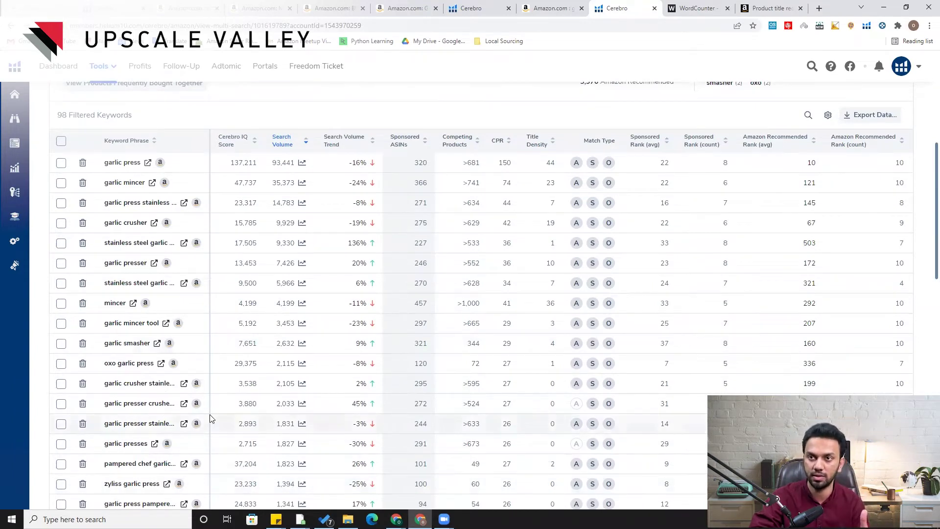
pyautogui.scroll(6, 209, 414)
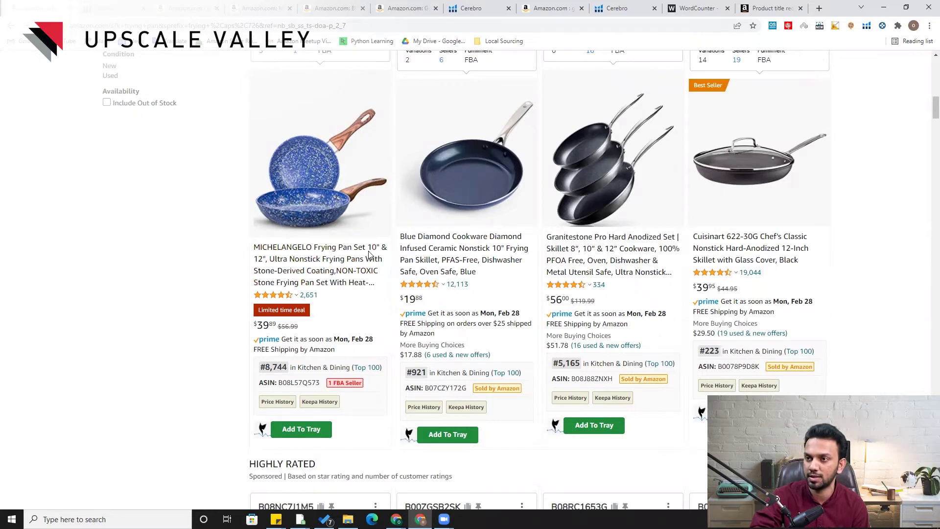
# Examine the frying pan results in Cerebro, checking the applied filters and reading through the keyword phrases by search volume.
pyautogui.moveTo(370, 255)
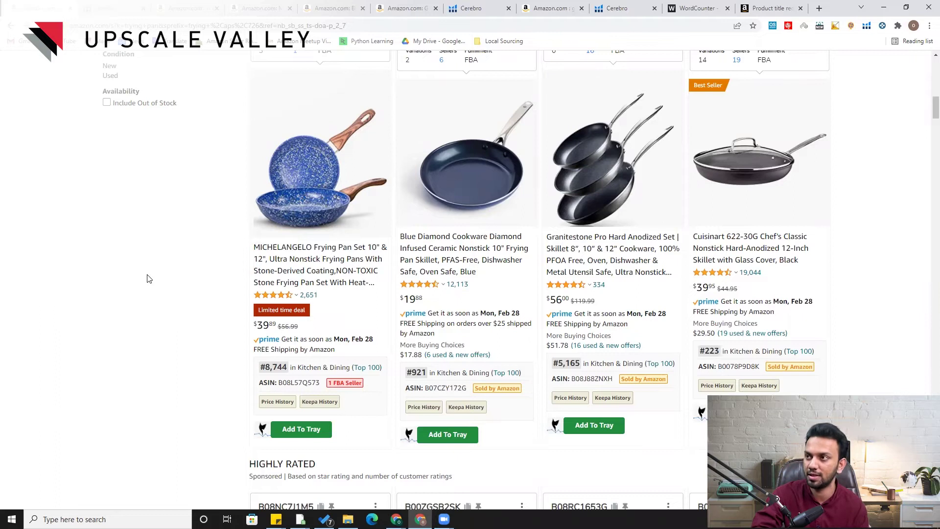
pyautogui.moveTo(293, 264)
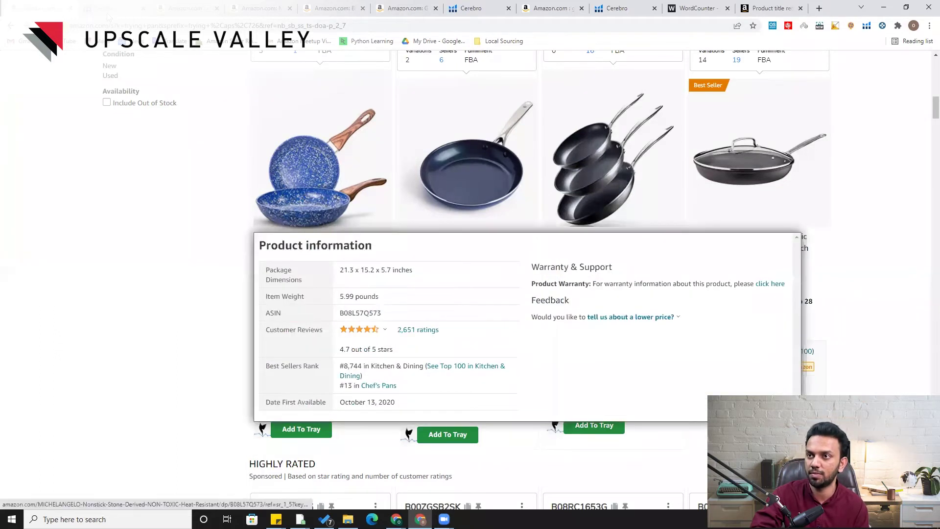
pyautogui.click(109, 12)
pyautogui.scroll(-6, 465, 264)
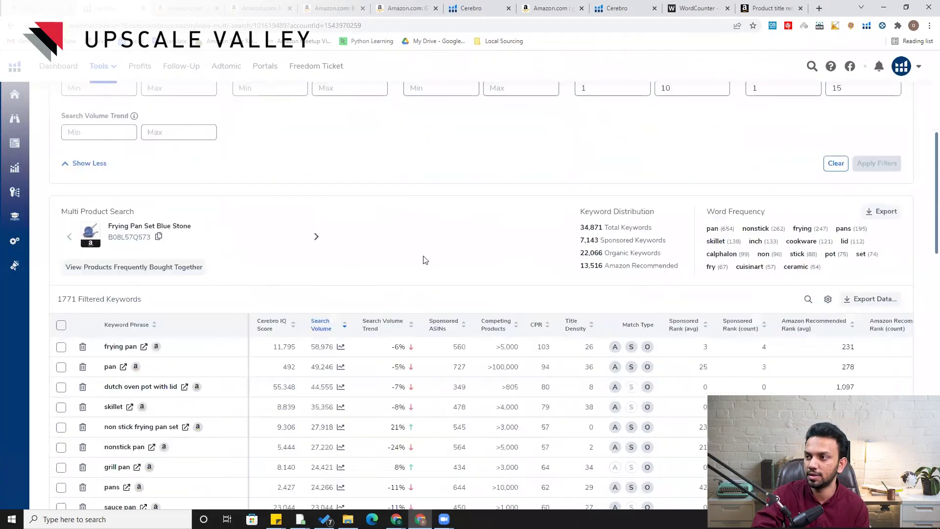
pyautogui.scroll(2, 343, 264)
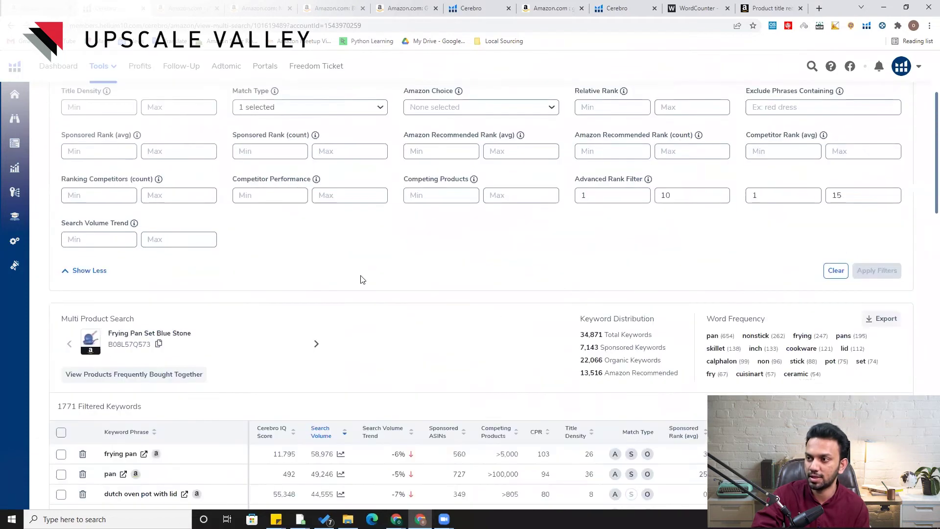
pyautogui.scroll(-1, 362, 280)
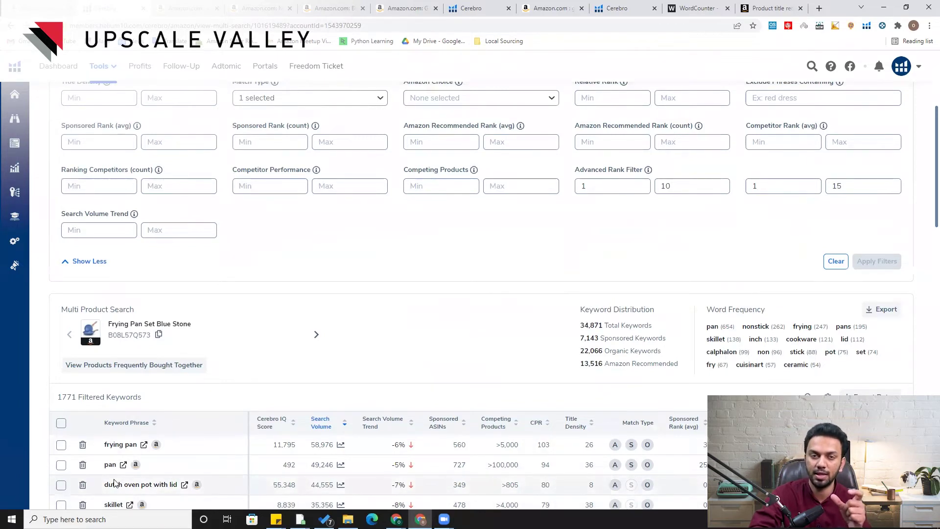
pyautogui.moveTo(136, 468)
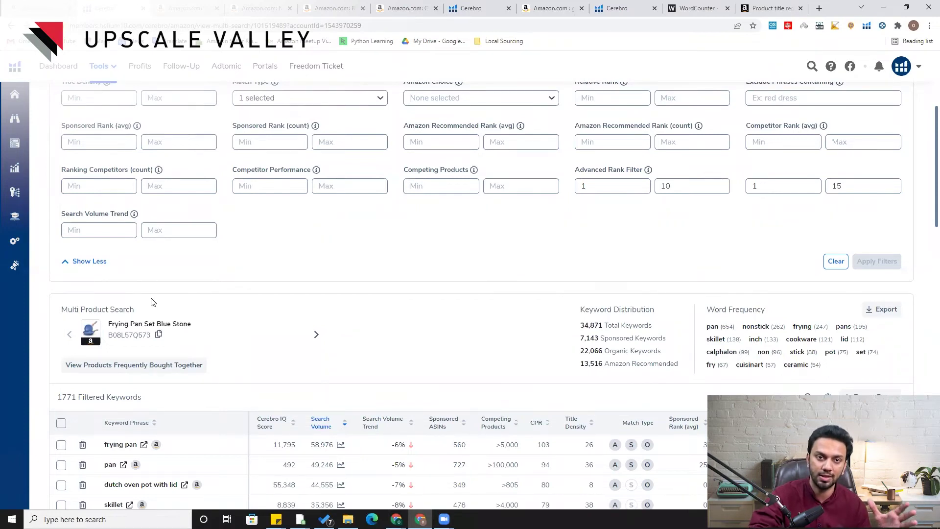
pyautogui.scroll(-4, 268, 370)
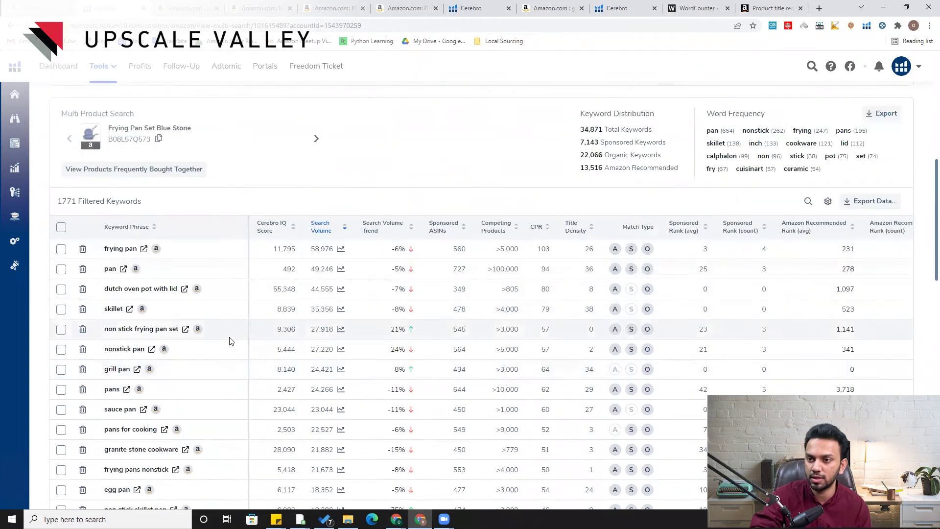
pyautogui.scroll(-1, 228, 335)
pyautogui.scroll(-4, 228, 335)
pyautogui.scroll(-4, 227, 335)
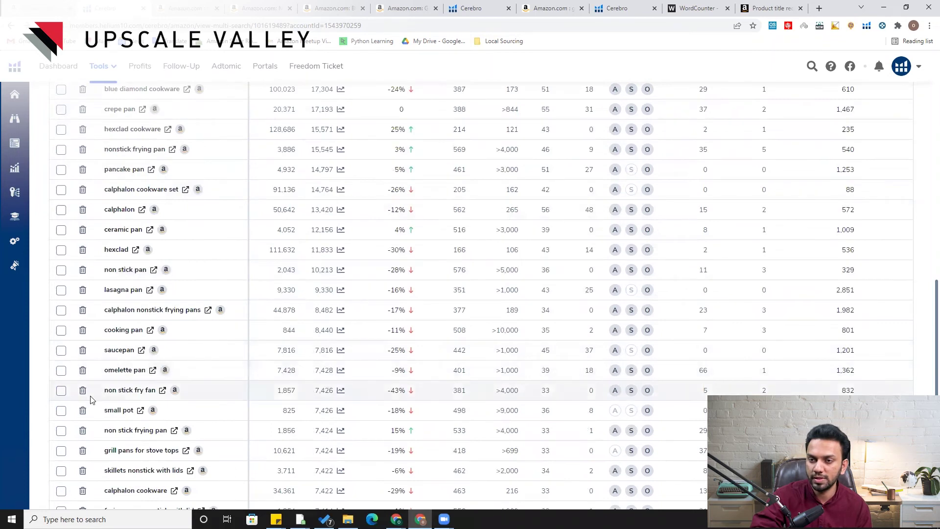
# Open the Amazon search results for the keyword "non stick fry fan" and look through the listed product titles.
pyautogui.click(162, 390)
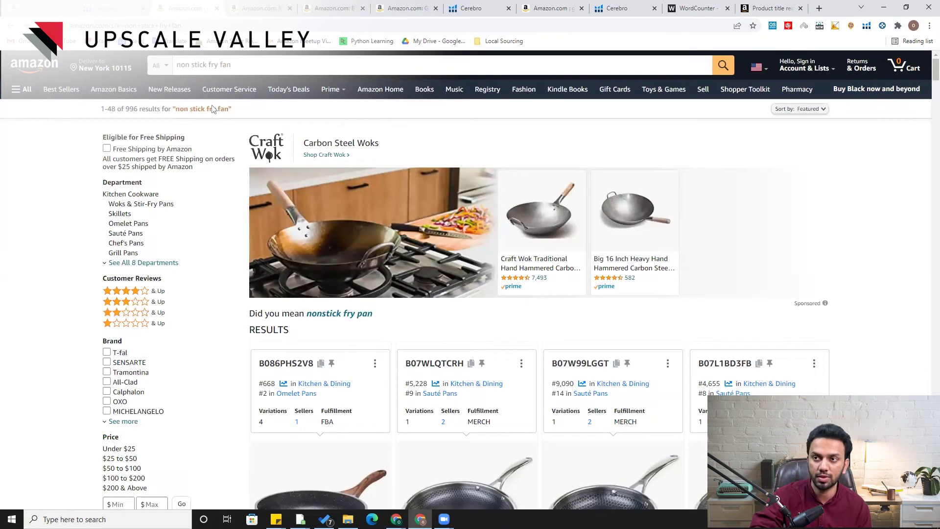
pyautogui.scroll(-5, 269, 217)
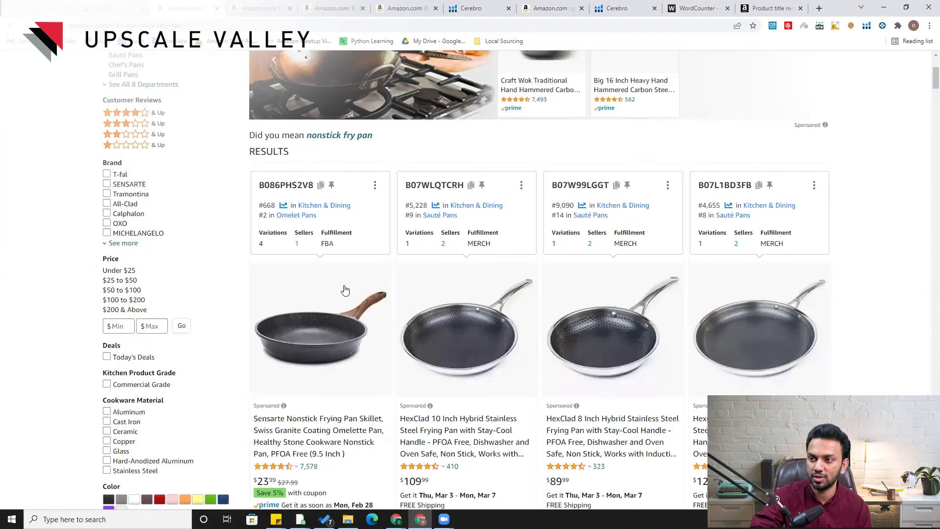
pyautogui.scroll(-9, 239, 346)
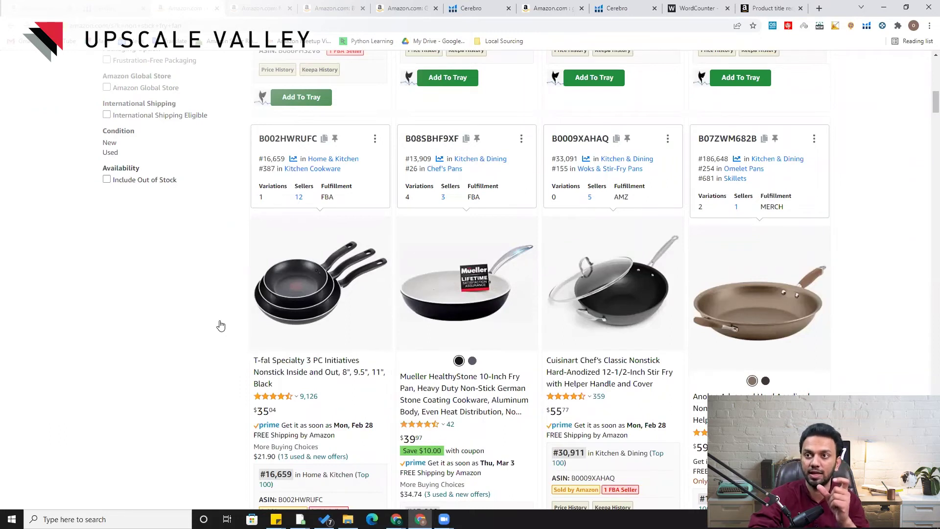
pyautogui.scroll(4, 221, 326)
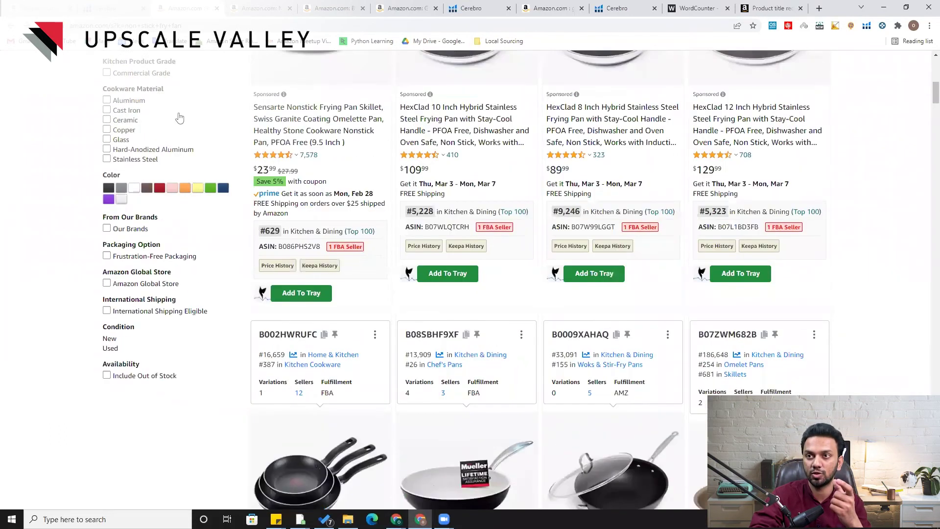
pyautogui.scroll(8, 226, 106)
pyautogui.scroll(2, 205, 114)
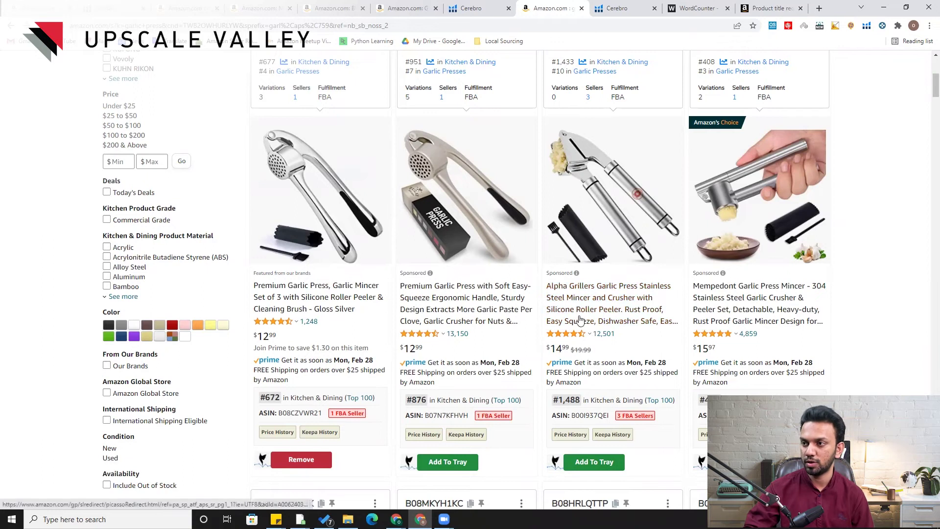
# Open the Alpha Grillers garlic press listing from the garlic press results in a new tab and copy its full product title.
pyautogui.rightClick(599, 310)
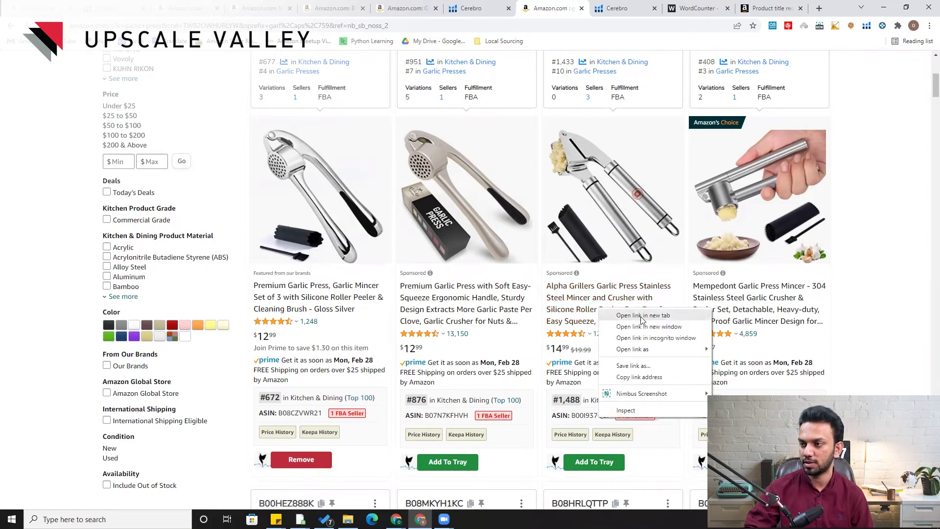
pyautogui.click(643, 316)
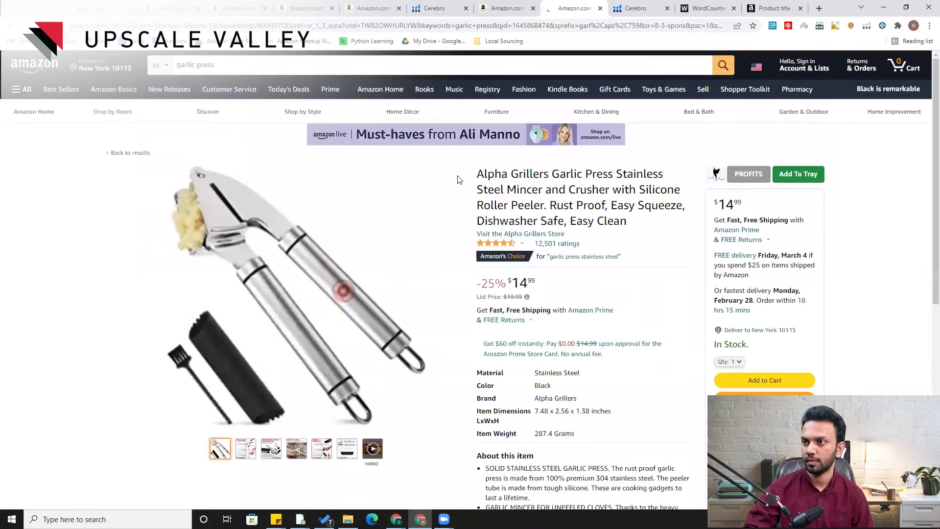
pyautogui.moveTo(476, 173); pyautogui.dragTo(634, 227)
pyautogui.hotkey('ctrl', 'c')
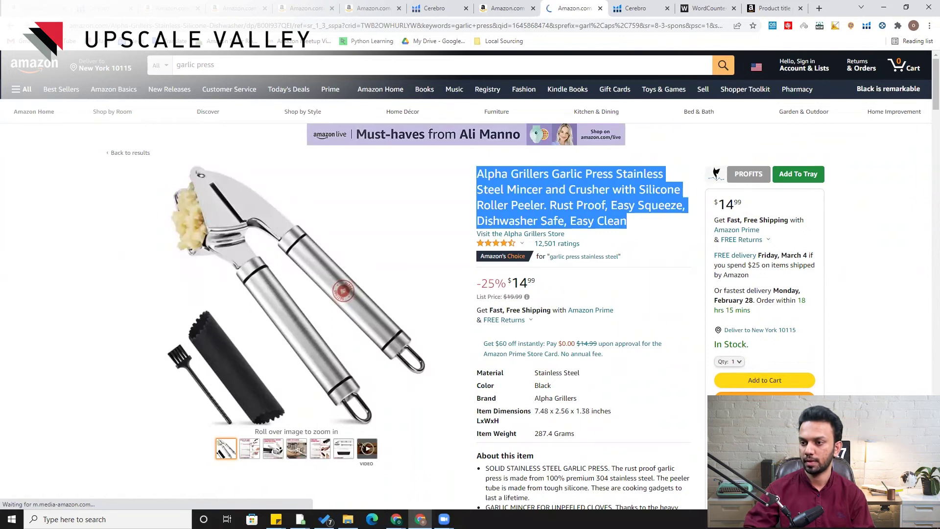
# Switch to the garlic press keyword spreadsheet and paste the copied product title into cell A31.
pyautogui.moveTo(300, 519)
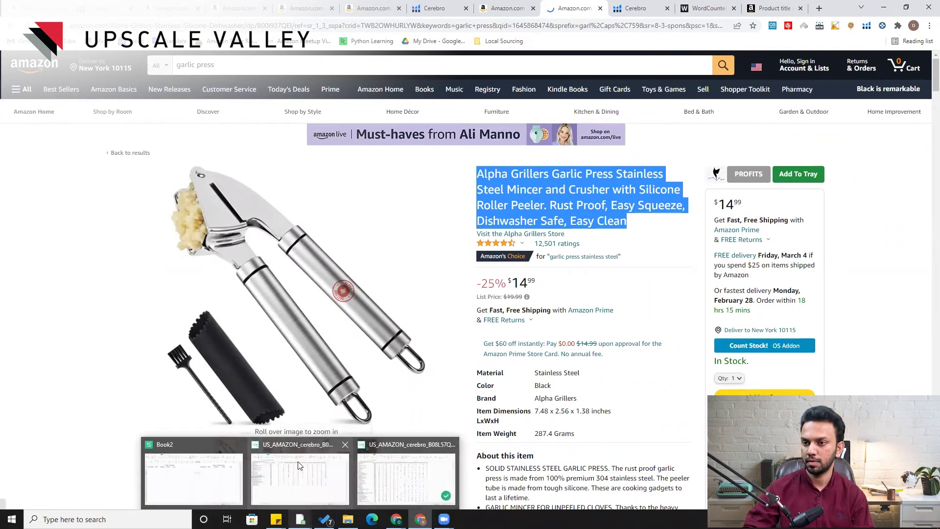
pyautogui.click(300, 466)
pyautogui.click(101, 395)
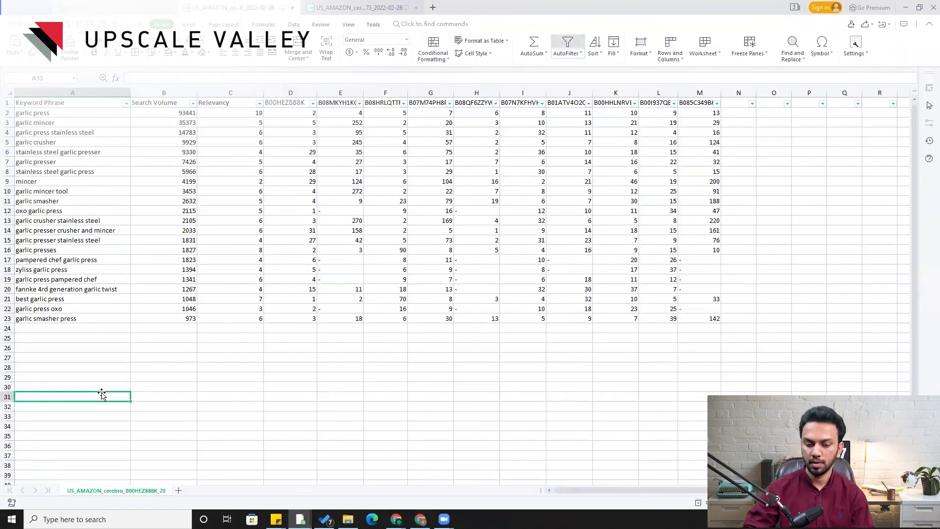
pyautogui.hotkey('ctrl', 'v')
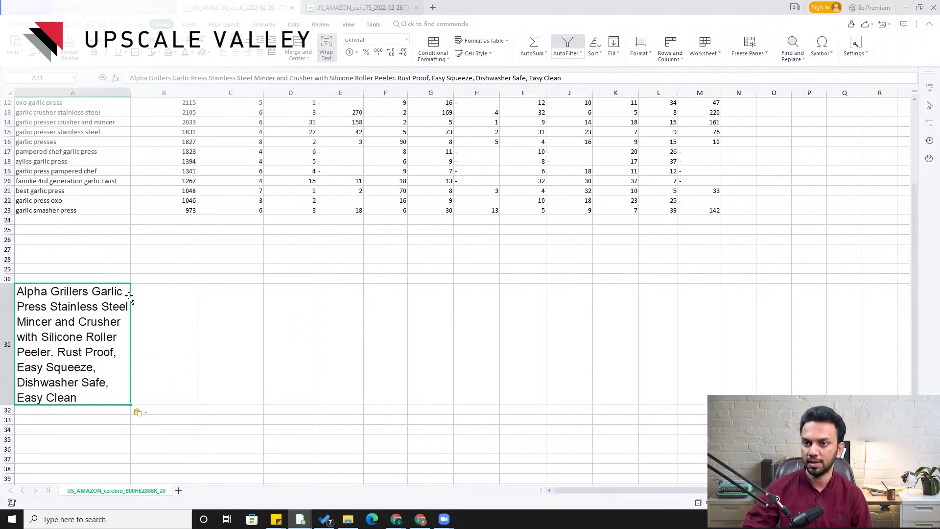
# Insert the search volume "(14783)" after "Stainless Steel" in the pasted product title in cell A31.
pyautogui.scroll(4, 130, 297)
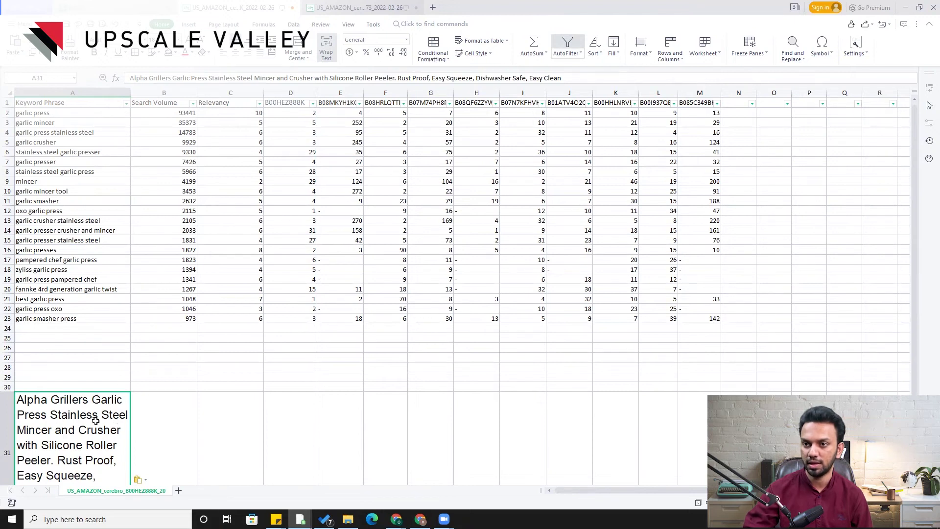
pyautogui.doubleClick(126, 414)
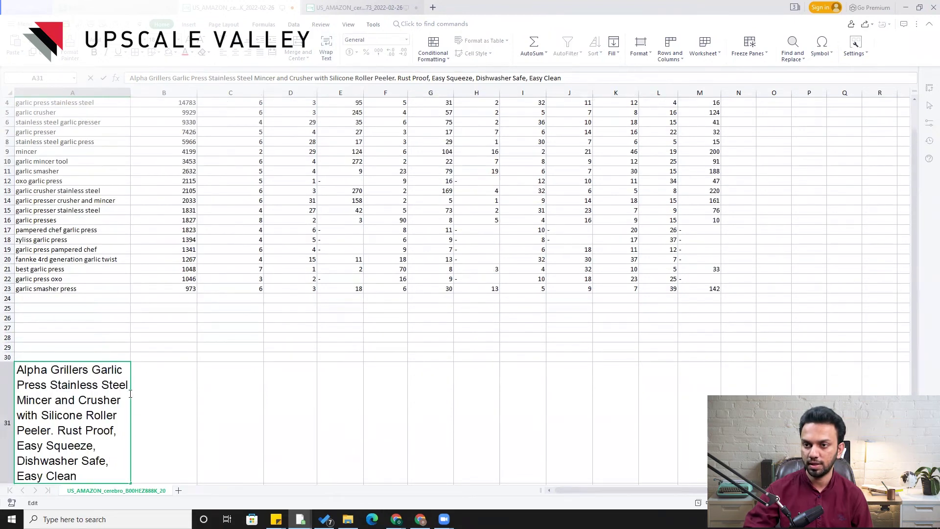
pyautogui.click(129, 393)
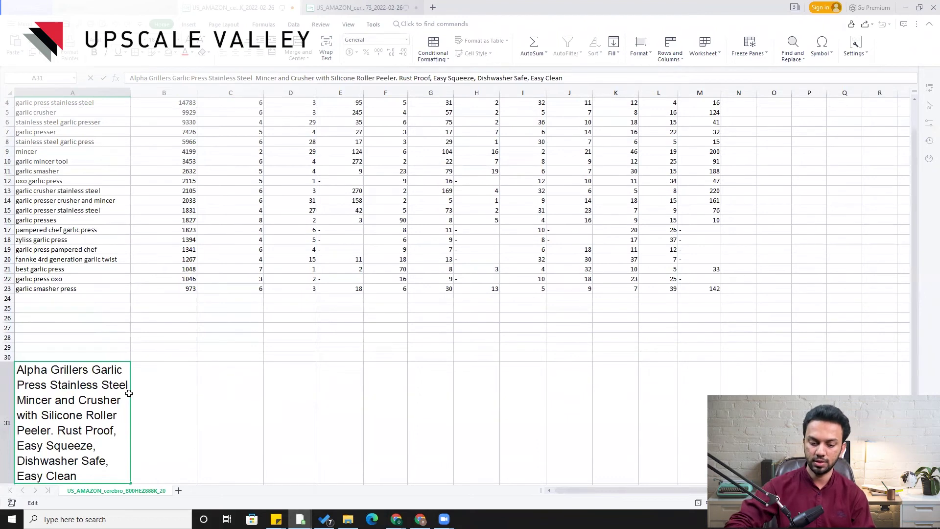
pyautogui.write('(1')
pyautogui.write('47')
pyautogui.write('83)')
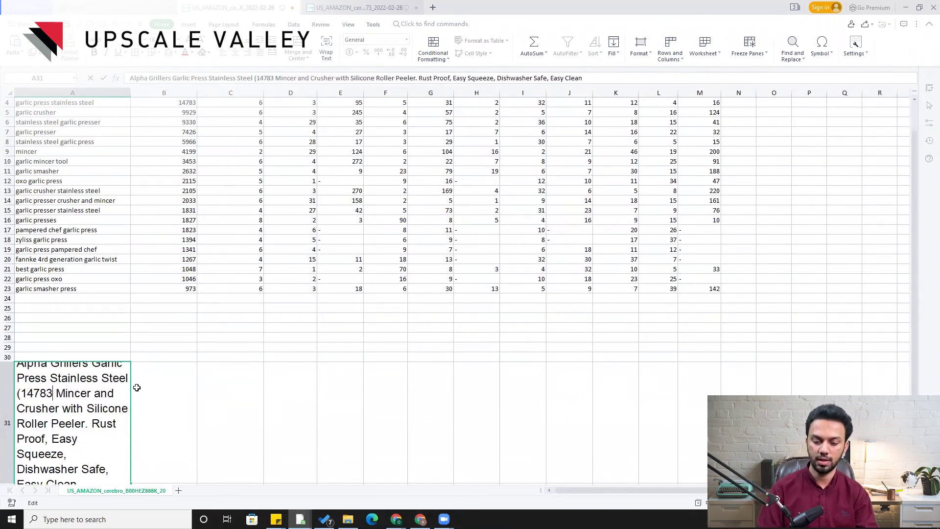
pyautogui.press('Return')
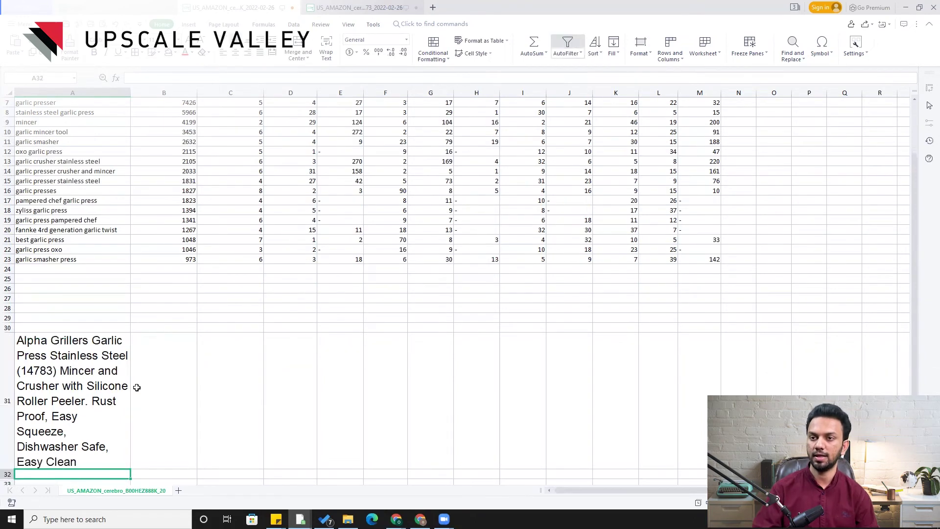
# Add the rounded search volume "(93000)" after the word "Garlic" in the product title in cell A31.
pyautogui.scroll(2, 127, 228)
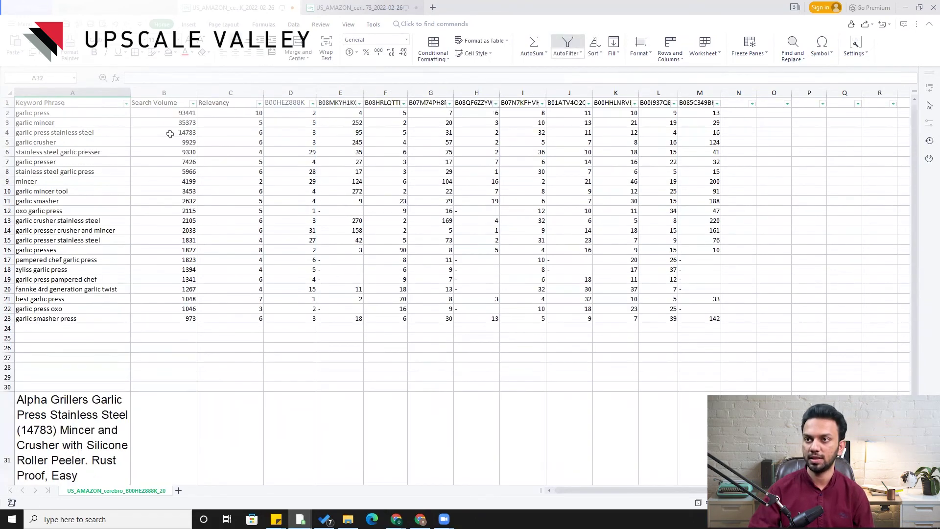
pyautogui.doubleClick(120, 399)
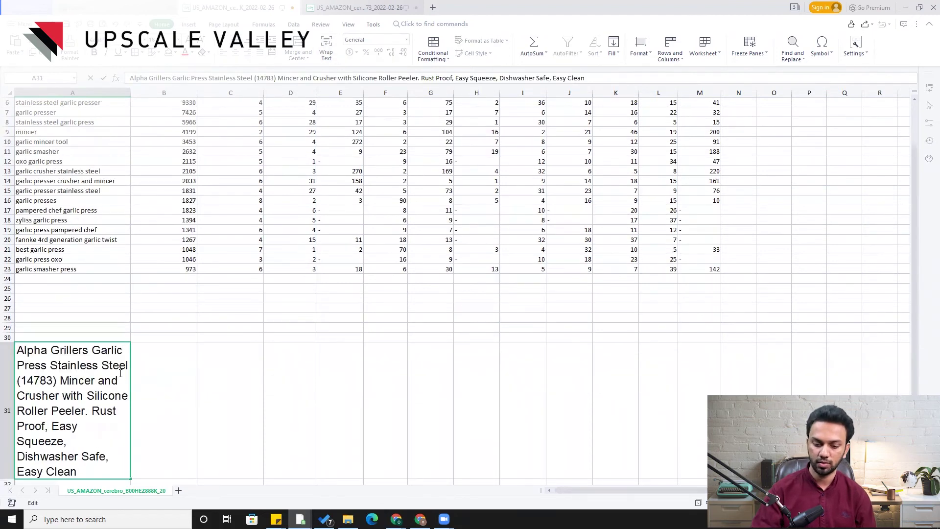
pyautogui.write('(9')
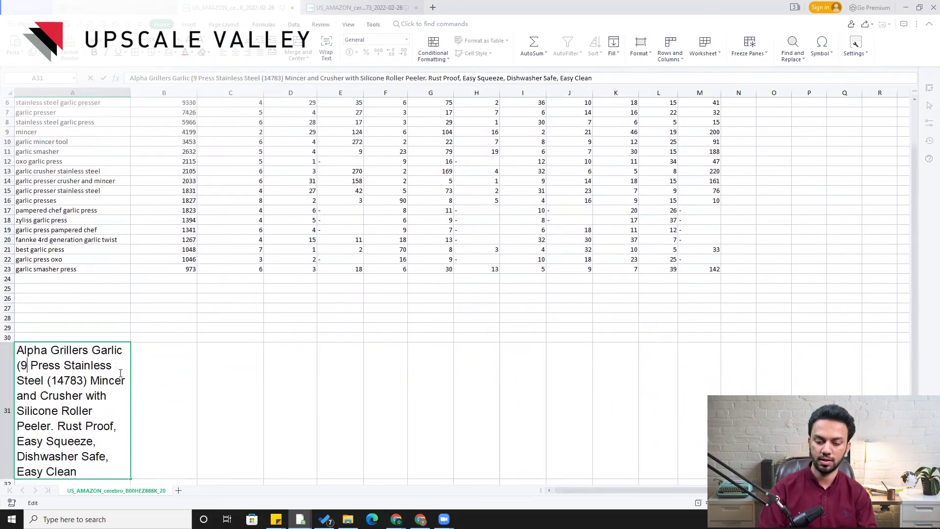
pyautogui.write('3000)')
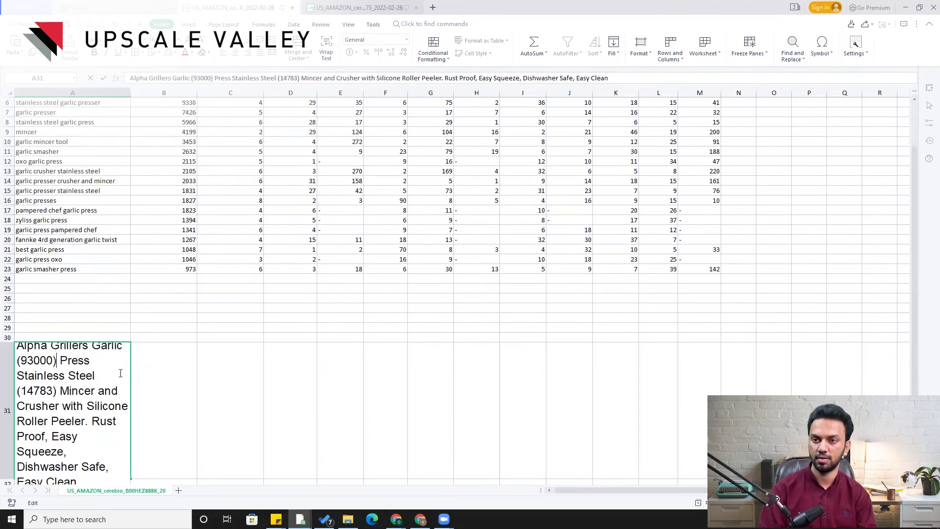
pyautogui.click(179, 383)
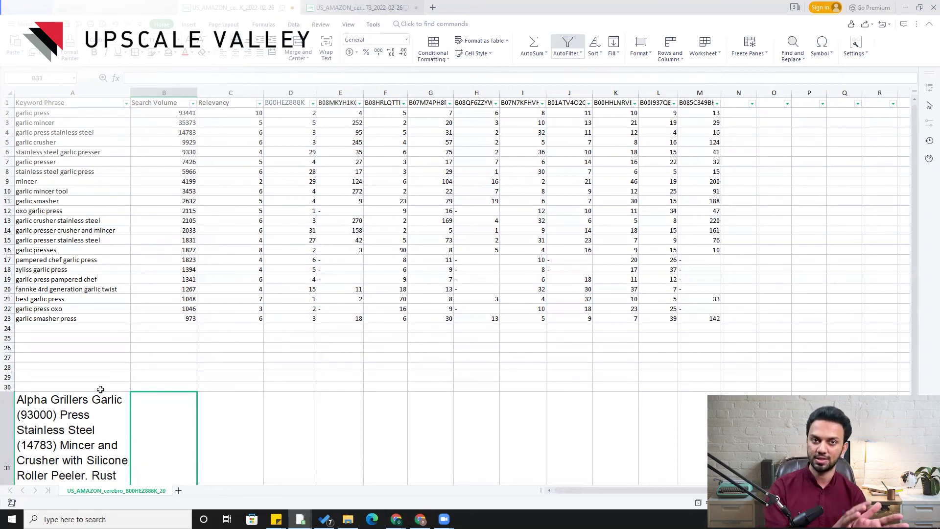
# Compare the keyword rows "garlic press stainless steel" and "stainless steel garlic press" by word order and search volume, and check them against the title.
pyautogui.click(12, 132)
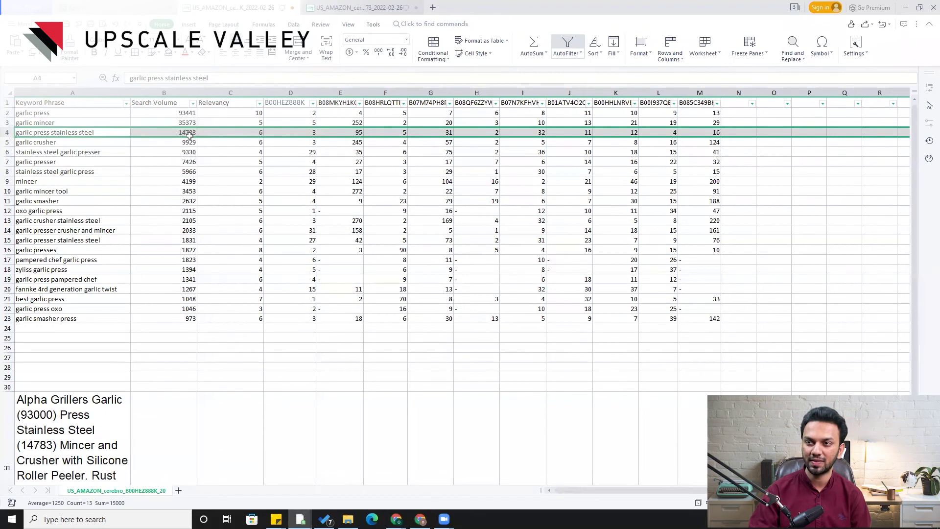
pyautogui.click(12, 171)
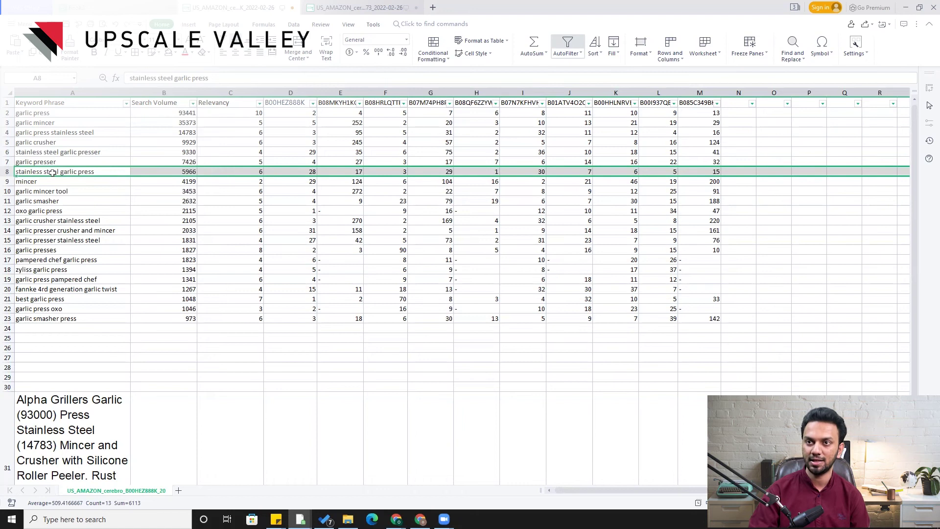
pyautogui.click(10, 133)
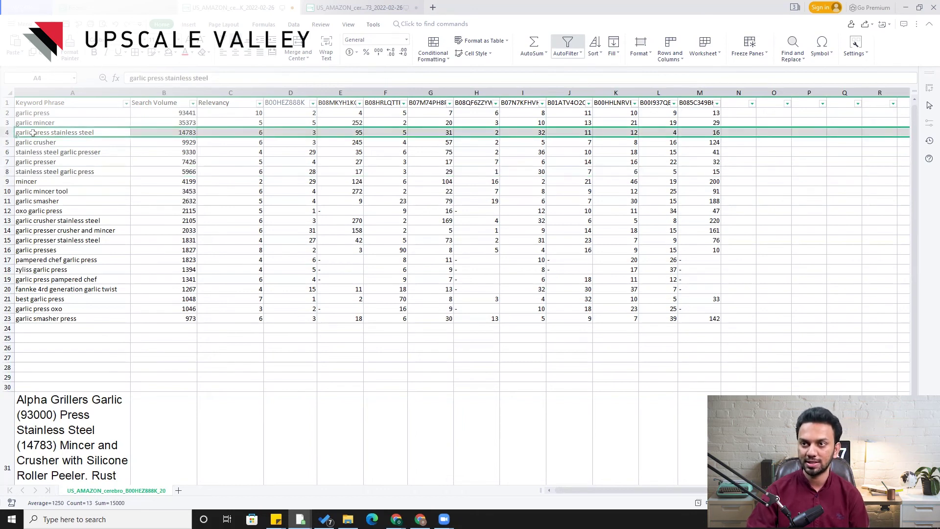
pyautogui.click(10, 172)
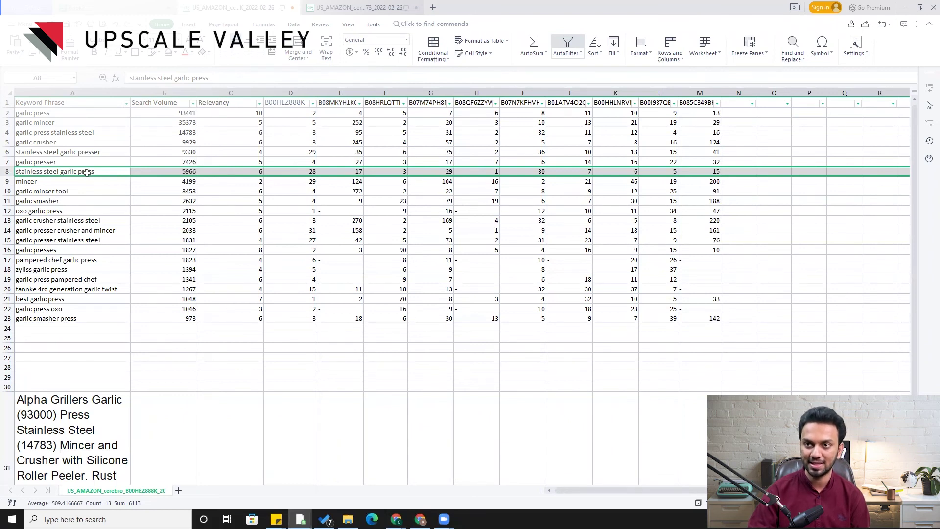
pyautogui.click(12, 133)
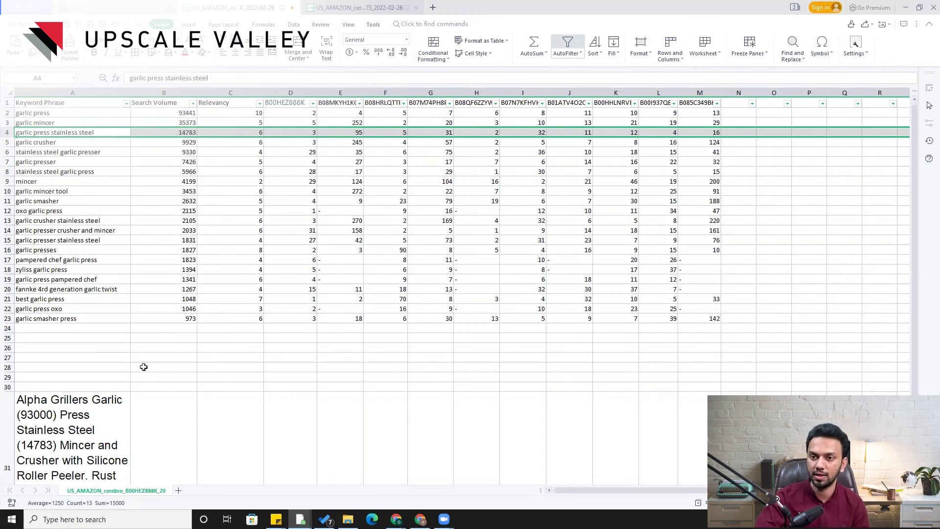
pyautogui.scroll(-2, 30, 406)
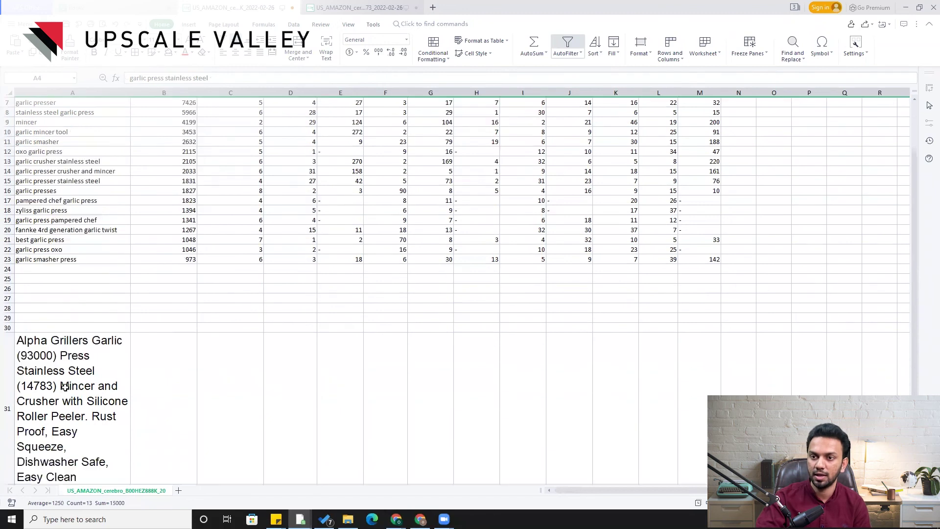